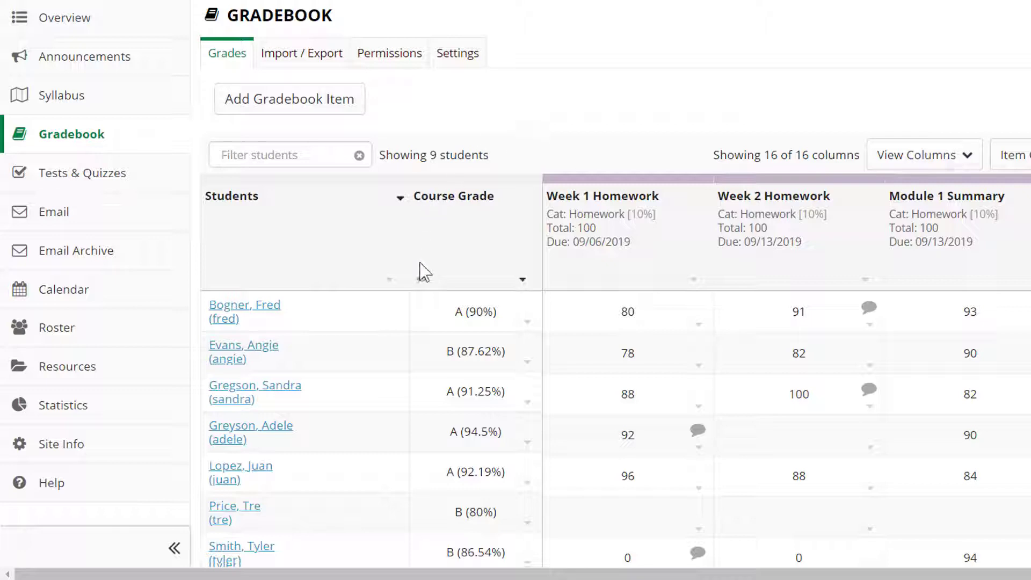
Enable displaying the final course grade to students in the gradebook's Grade Release Rules, save the settings and return to the grades
{"action": "left_click", "coordinate": [422, 280]}
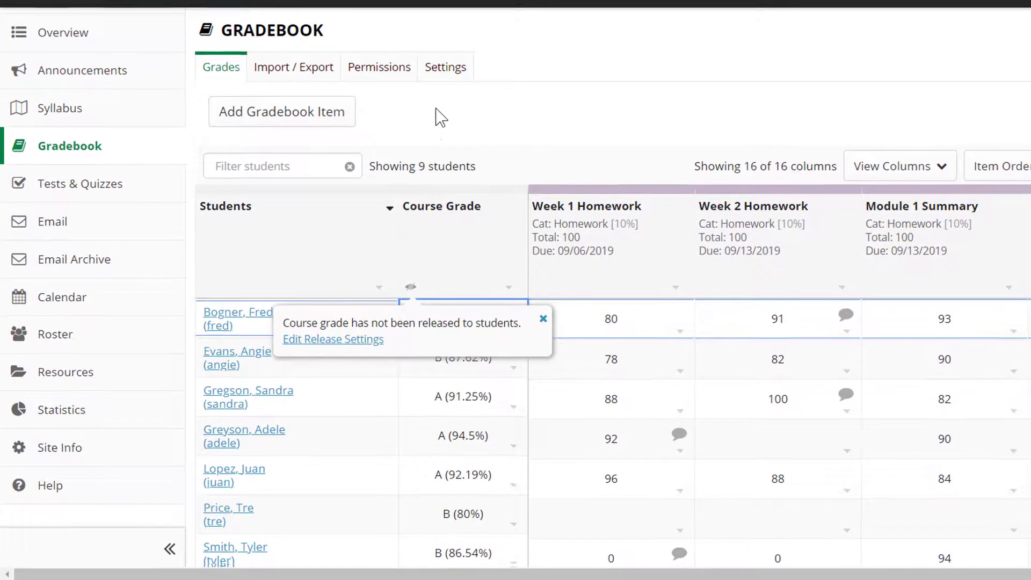
{"action": "left_click", "coordinate": [445, 67]}
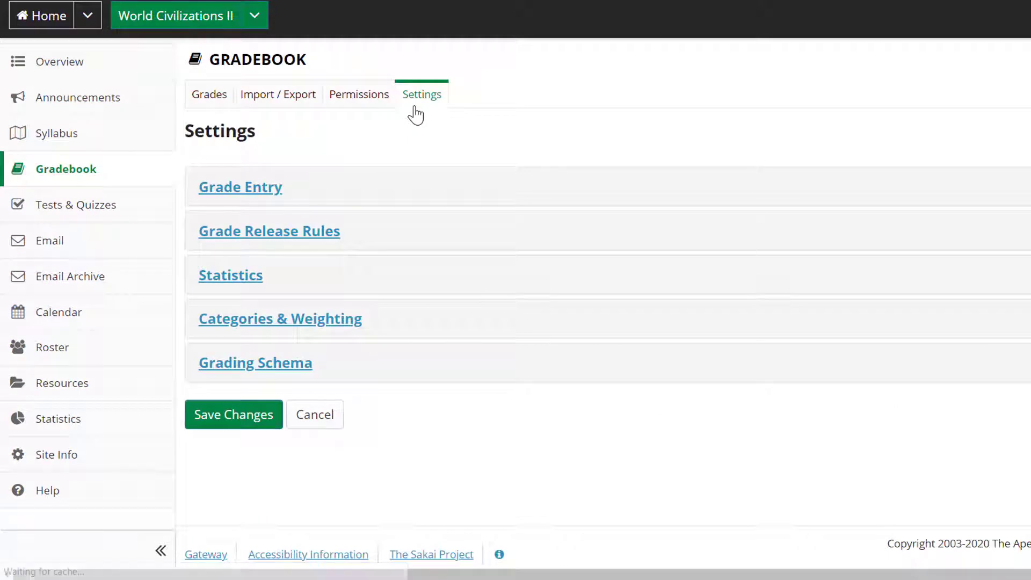
{"action": "left_click", "coordinate": [381, 233]}
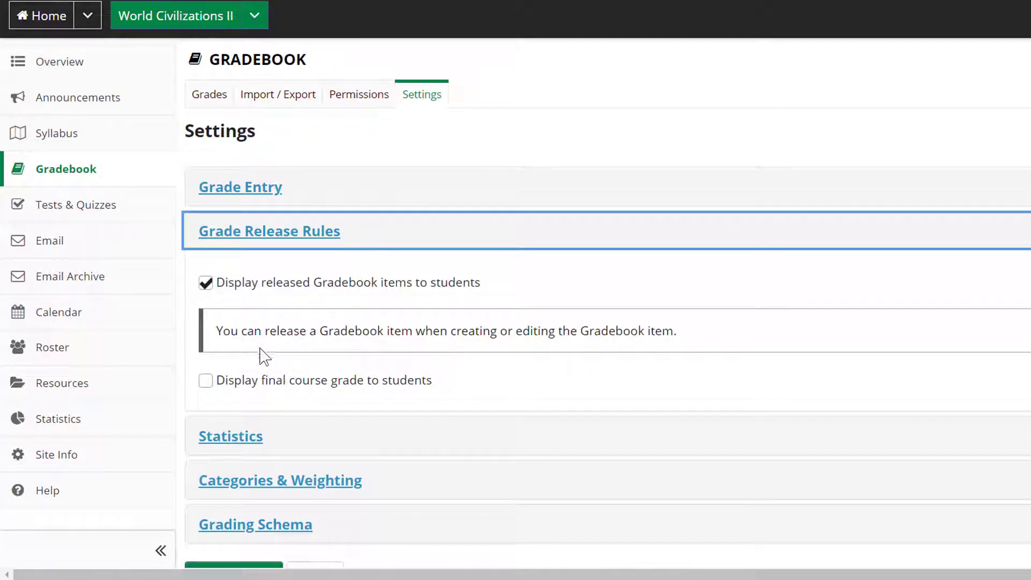
{"action": "left_click", "coordinate": [206, 381]}
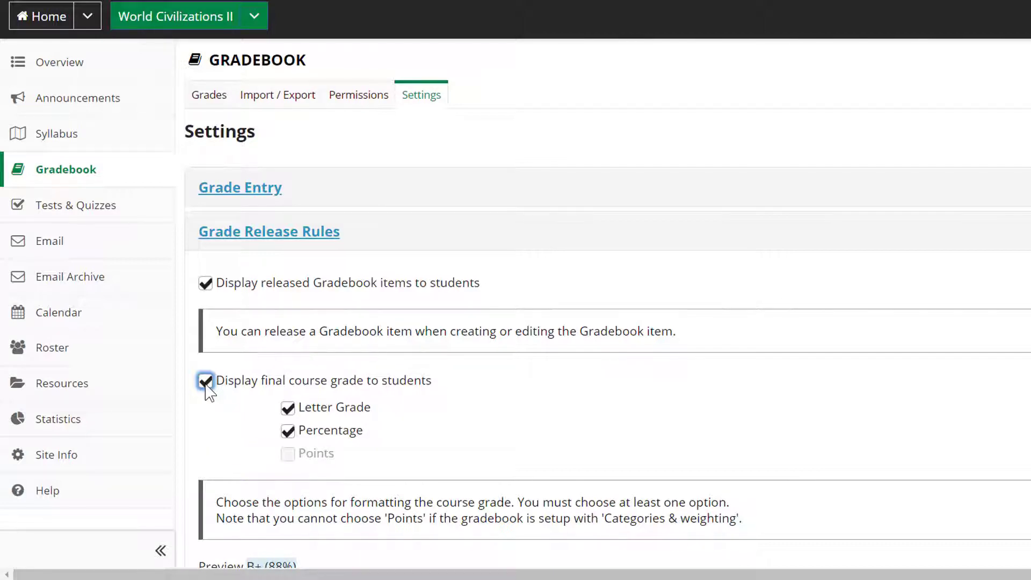
{"action": "scroll", "coordinate": [208, 391], "scroll_direction": "down", "scroll_amount": 5}
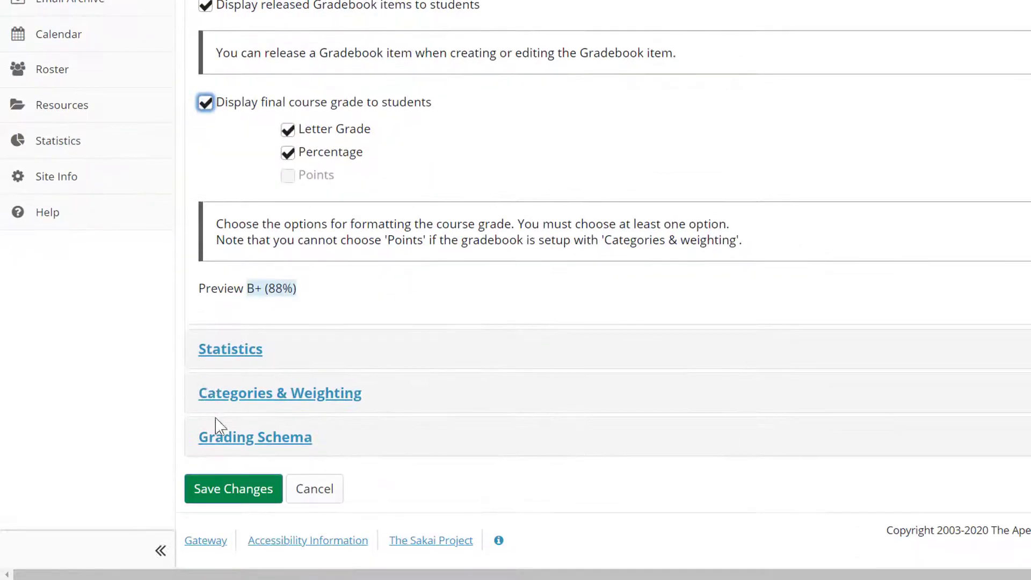
{"action": "left_click", "coordinate": [218, 497]}
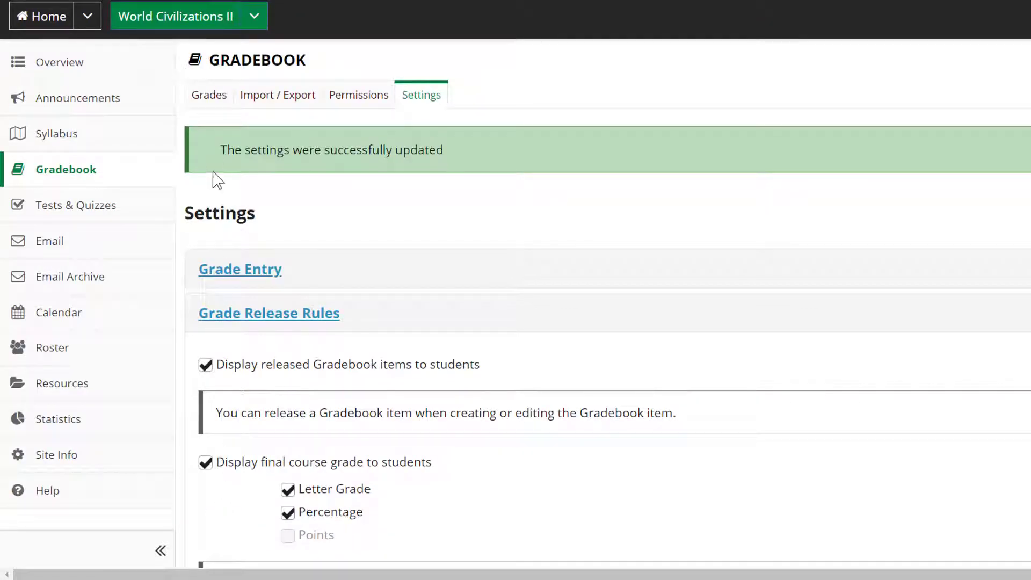
{"action": "left_click", "coordinate": [209, 98]}
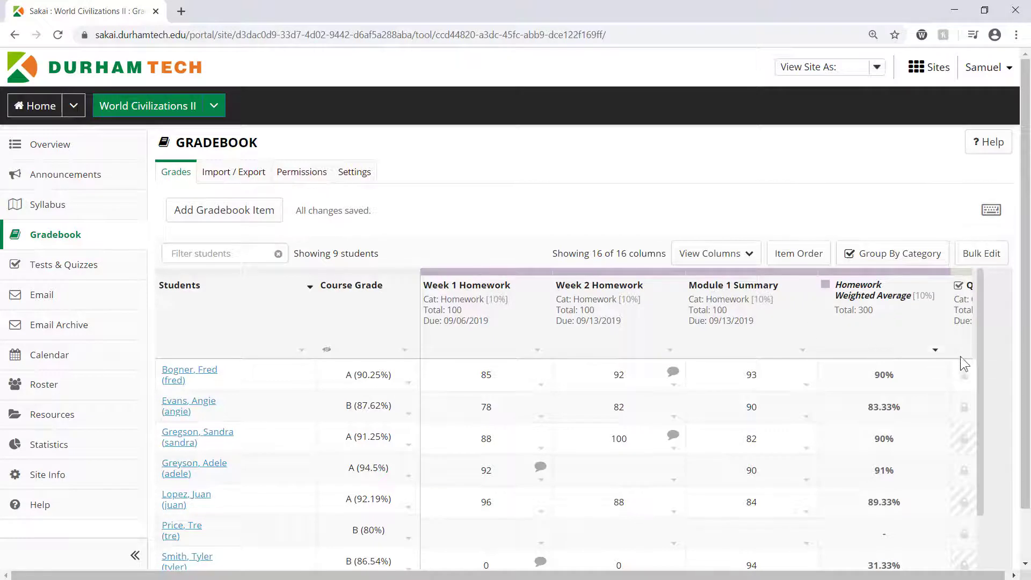
Filter the gradebook by one student's first name and look across that student's grade columns
{"action": "left_click_drag", "start_coordinate": [981, 358], "coordinate": [982, 409]}
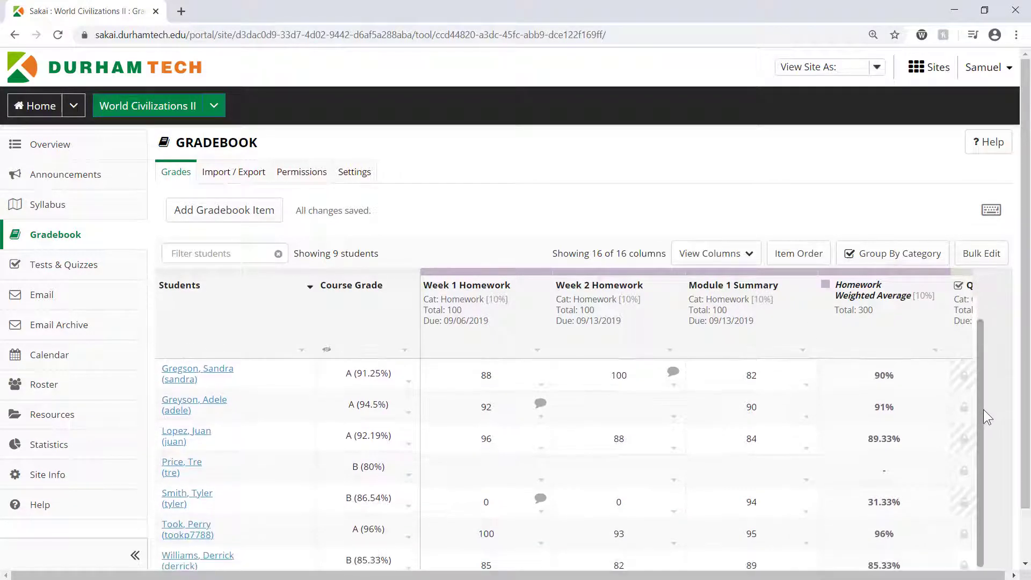
{"action": "scroll", "coordinate": [910, 489], "scroll_direction": "down", "scroll_amount": 1}
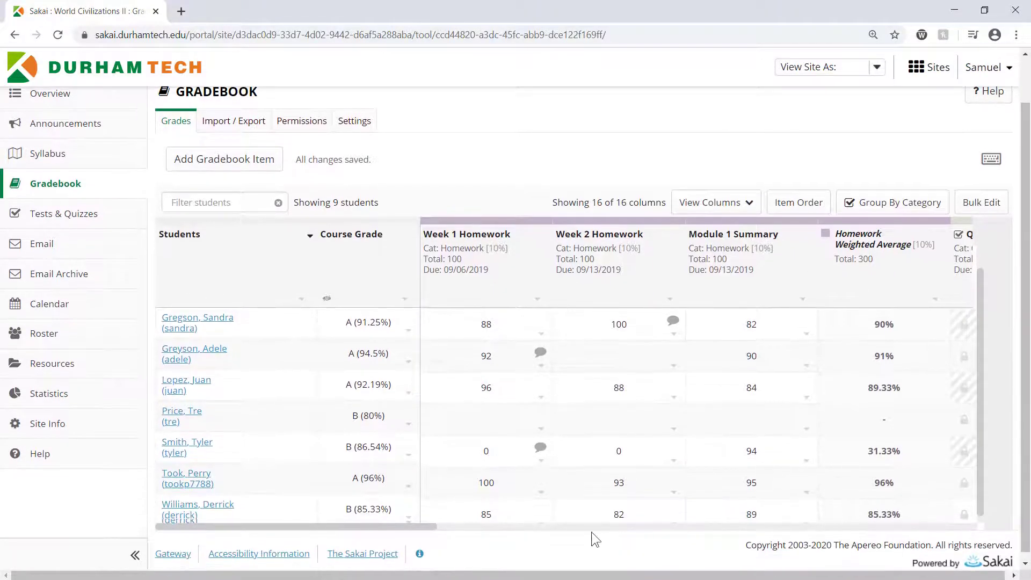
{"action": "left_click_drag", "start_coordinate": [416, 527], "coordinate": [674, 578]}
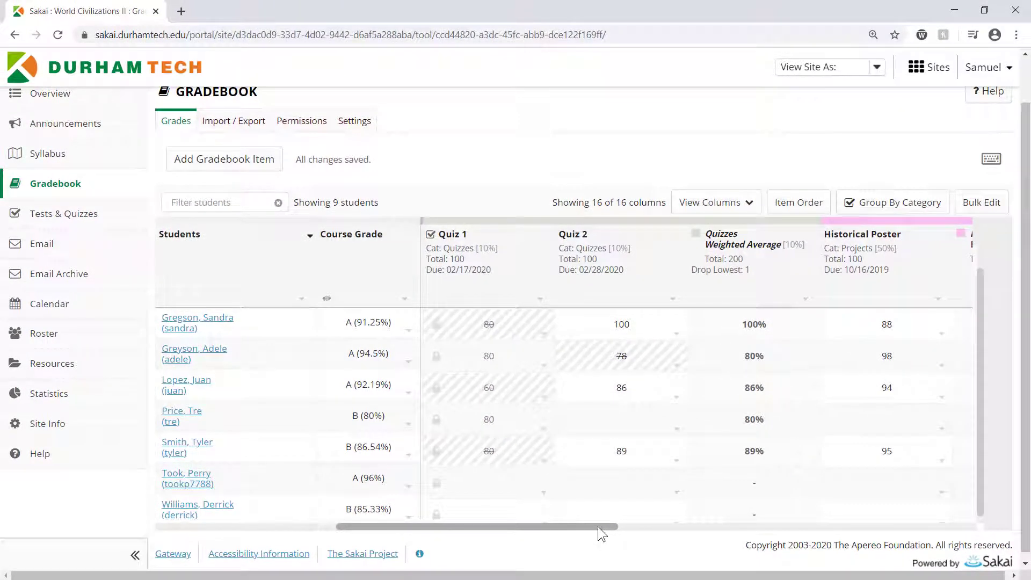
{"action": "left_click", "coordinate": [230, 200]}
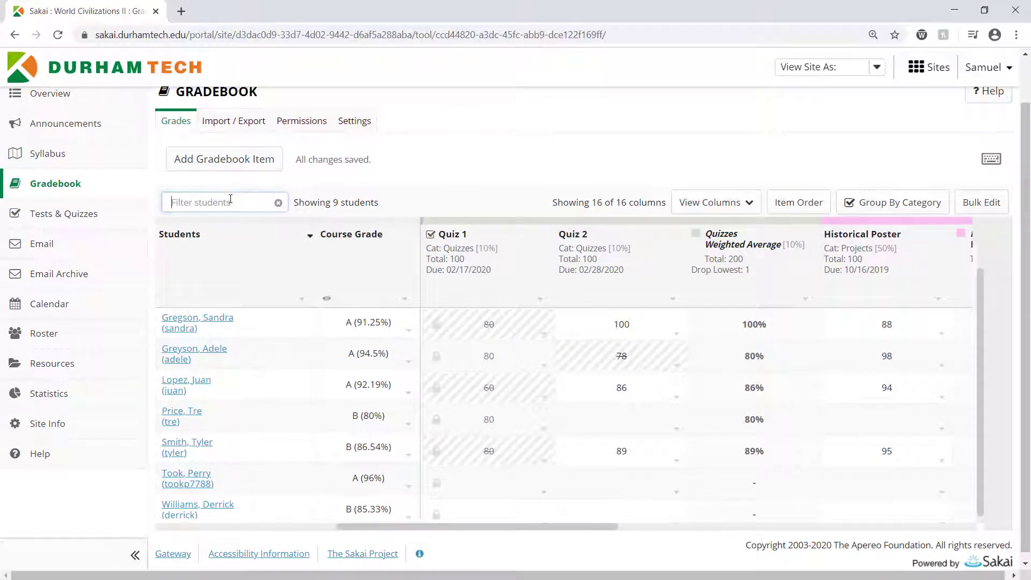
{"action": "type", "text": "Adele"}
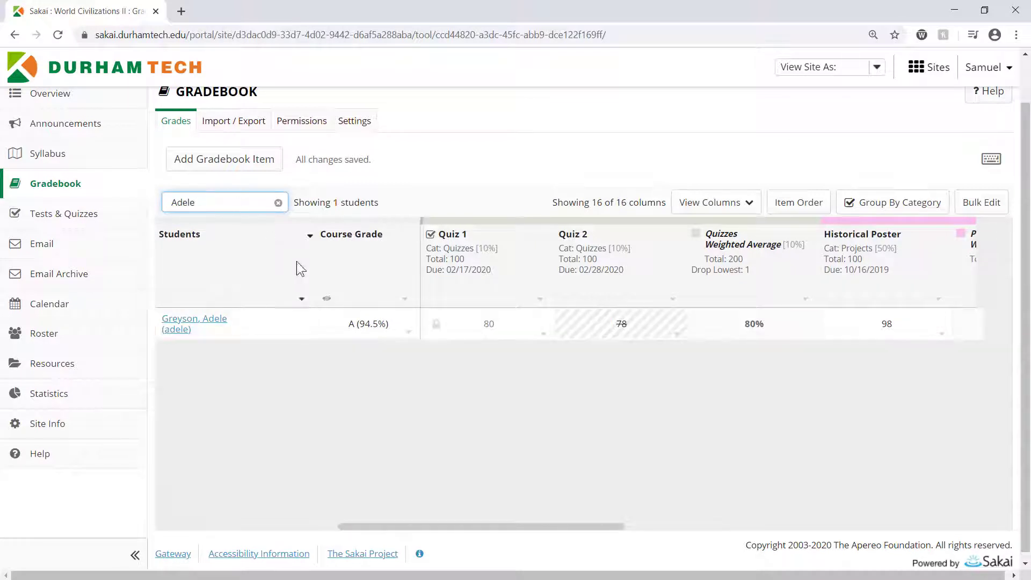
{"action": "left_click_drag", "start_coordinate": [381, 523], "coordinate": [516, 529]}
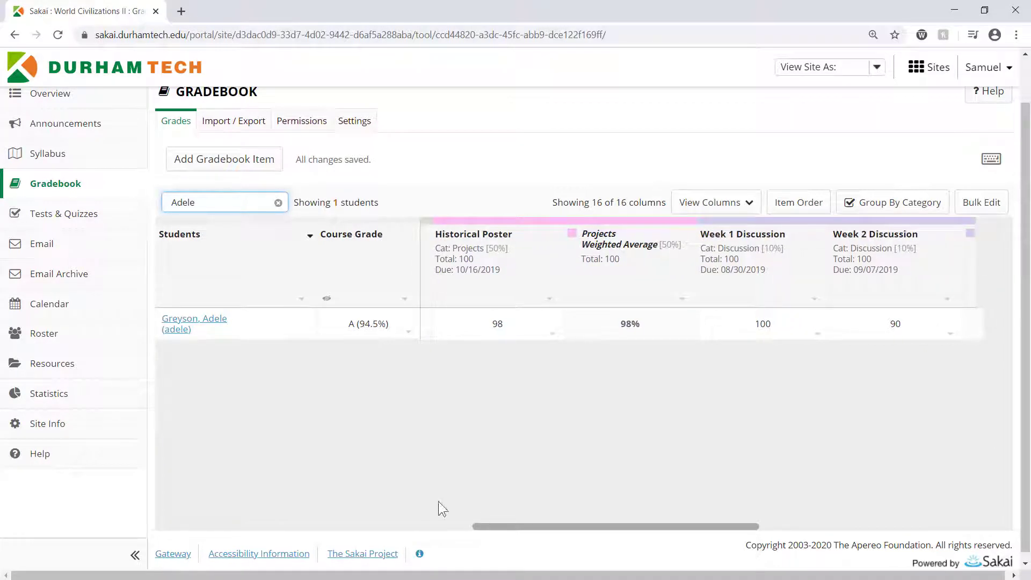
View the filtered student's grade summary in Student Review Mode, then close it and clear the student filter
{"action": "left_click", "coordinate": [201, 325]}
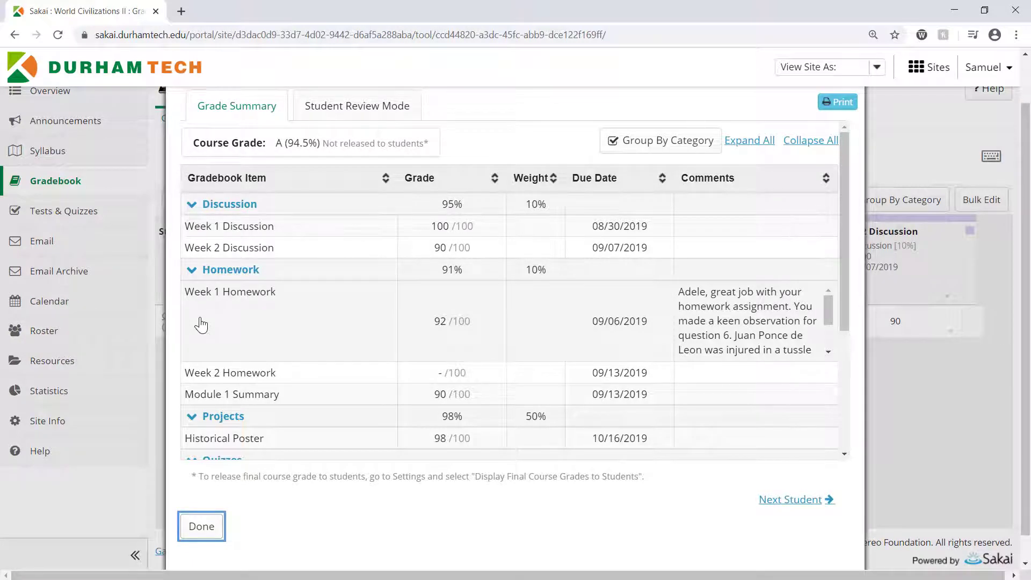
{"action": "left_click", "coordinate": [341, 118]}
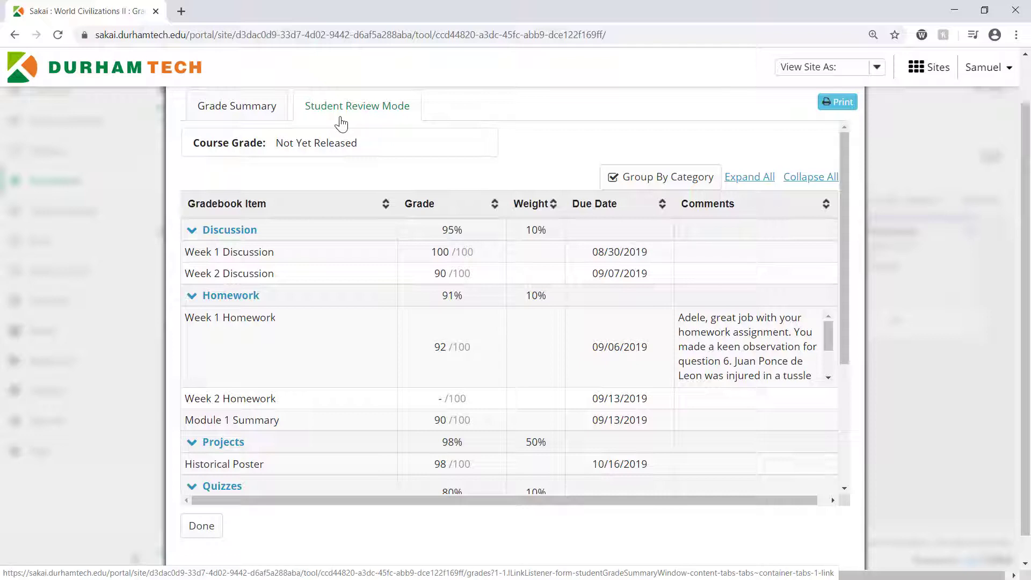
{"action": "left_click", "coordinate": [196, 533]}
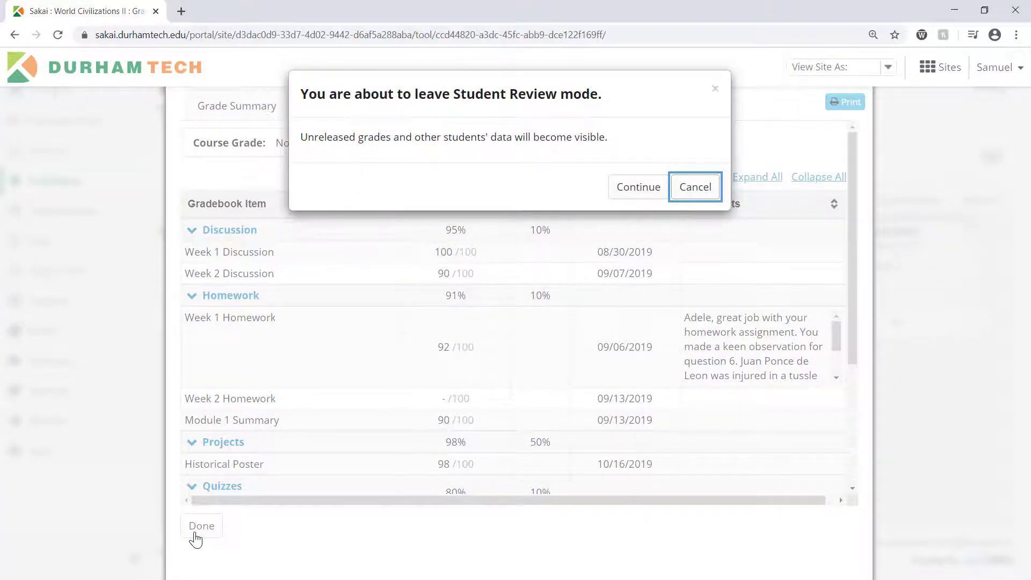
{"action": "left_click", "coordinate": [634, 189]}
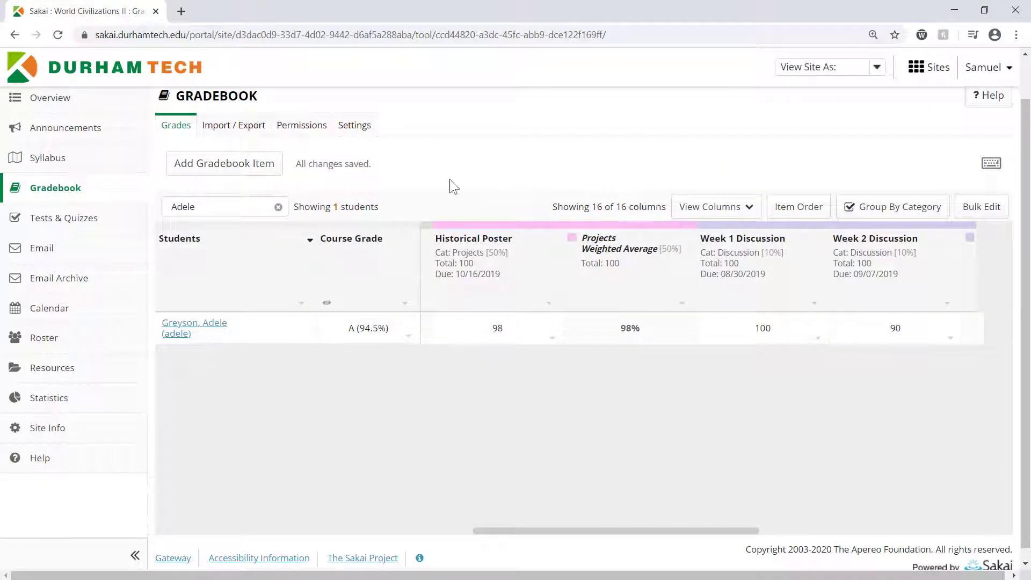
{"action": "left_click", "coordinate": [279, 209]}
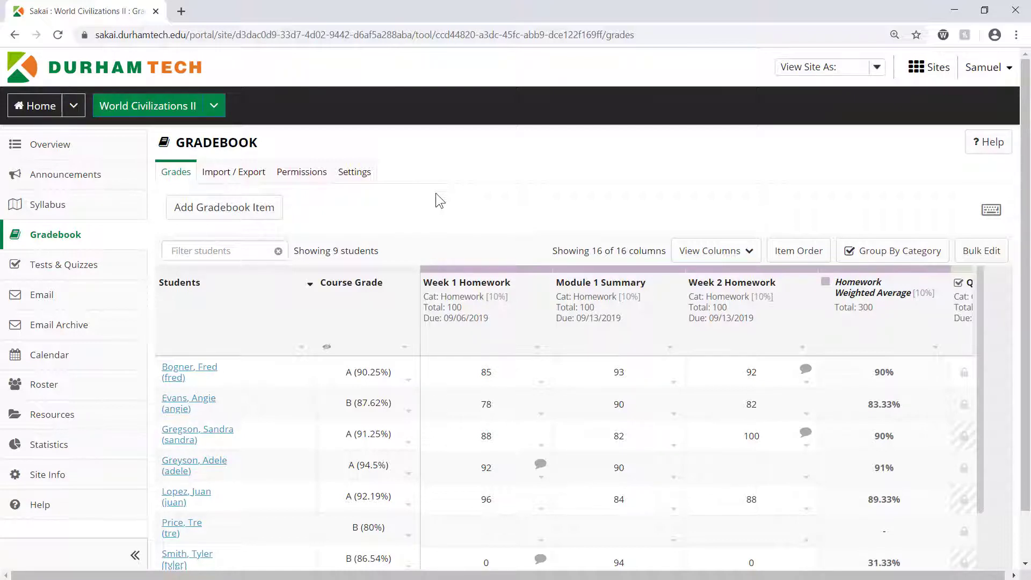
Turn grouping by category off and back on for the gradebook columns
{"action": "left_click", "coordinate": [873, 261]}
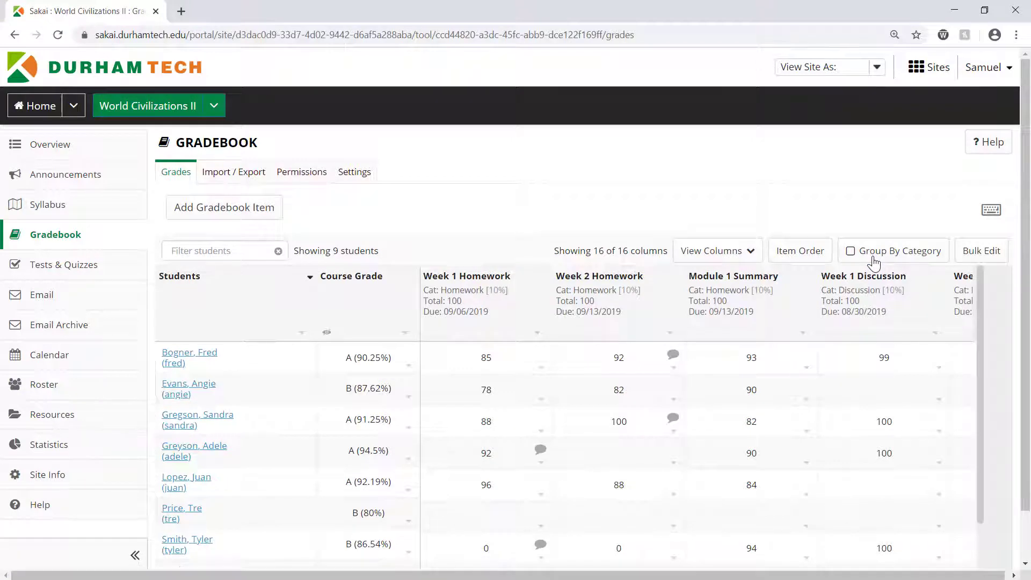
{"action": "left_click", "coordinate": [873, 262]}
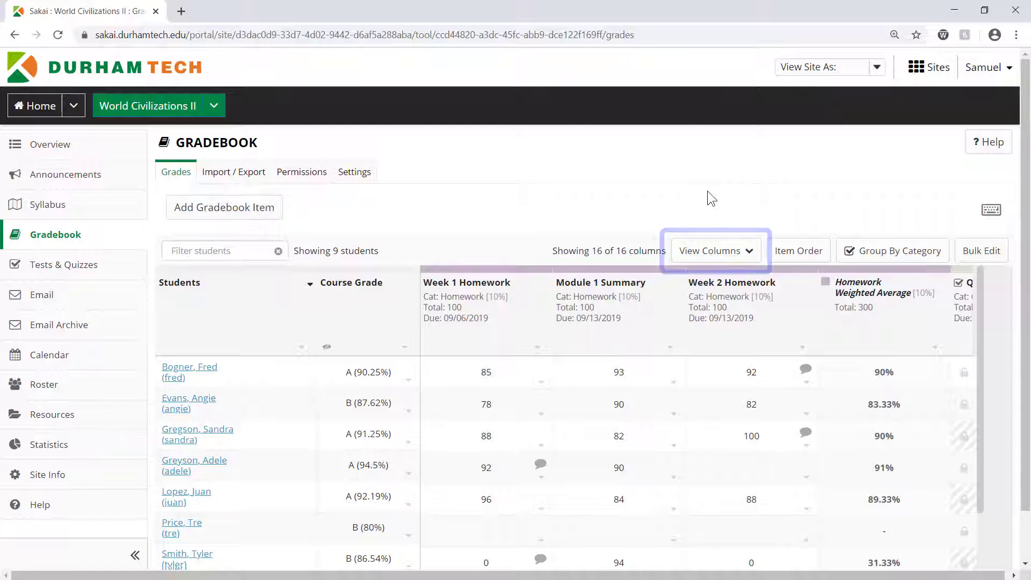
Hide all gradebook columns and show only those in the Projects category
{"action": "left_click", "coordinate": [744, 257]}
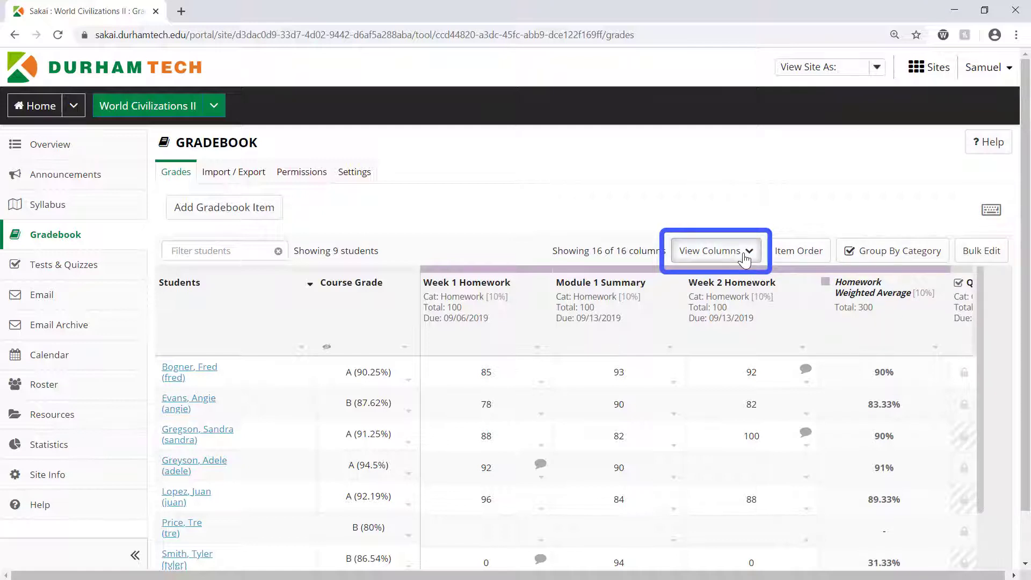
{"action": "left_click", "coordinate": [781, 271]}
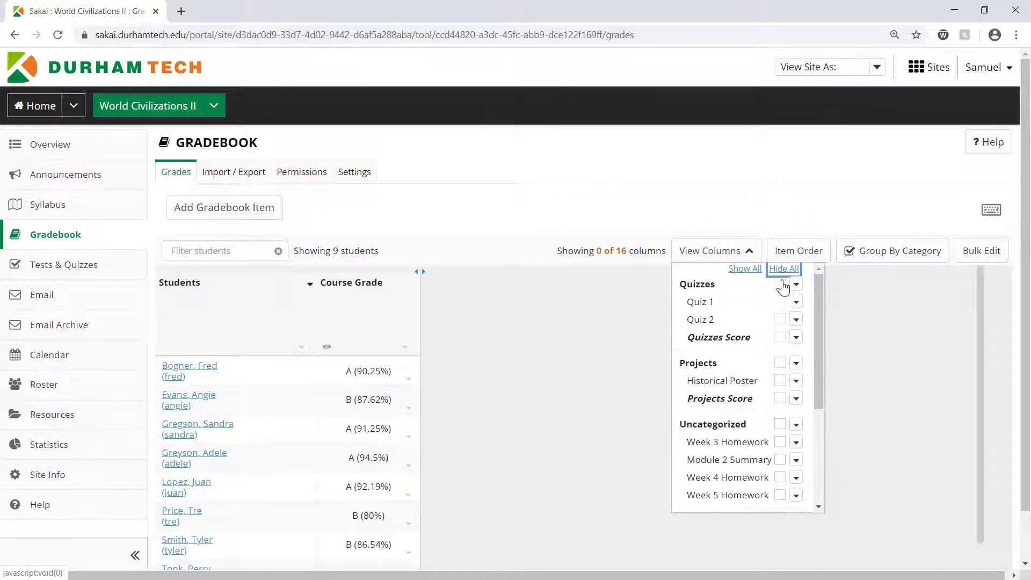
{"action": "left_click", "coordinate": [779, 364]}
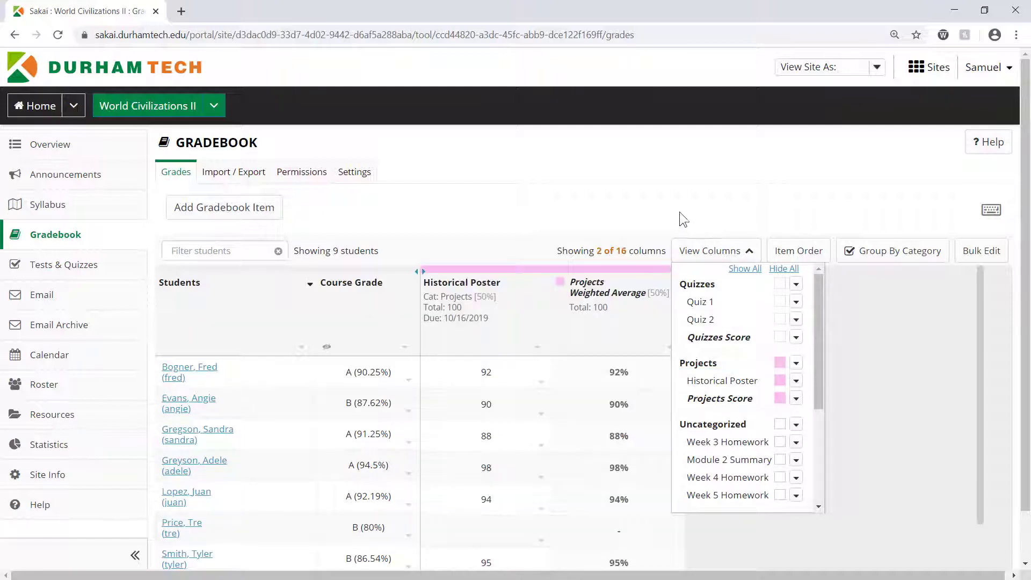
{"action": "left_click", "coordinate": [678, 212]}
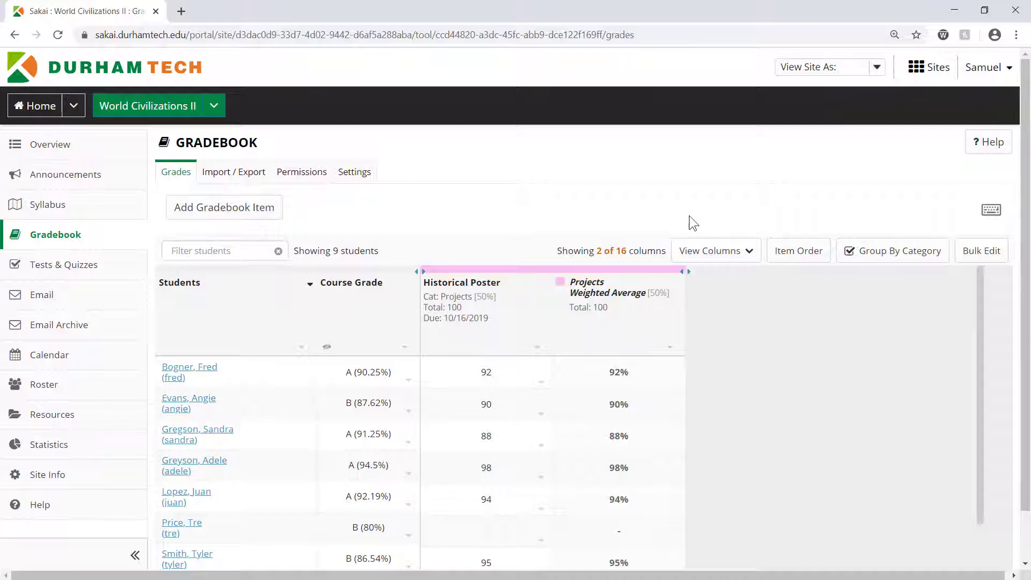
Show all gradebook columns
{"action": "left_click", "coordinate": [735, 260]}
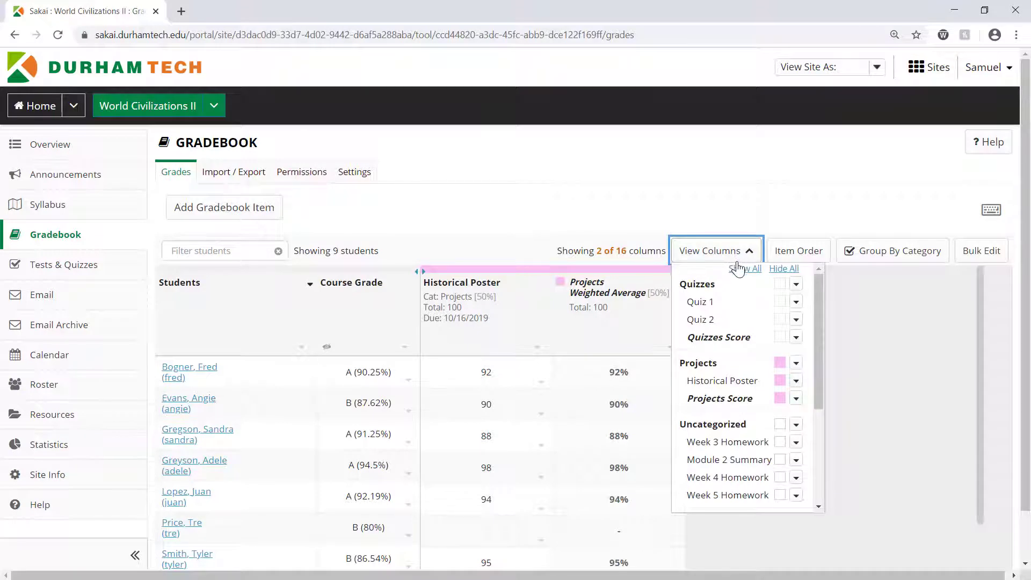
{"action": "left_click", "coordinate": [752, 272]}
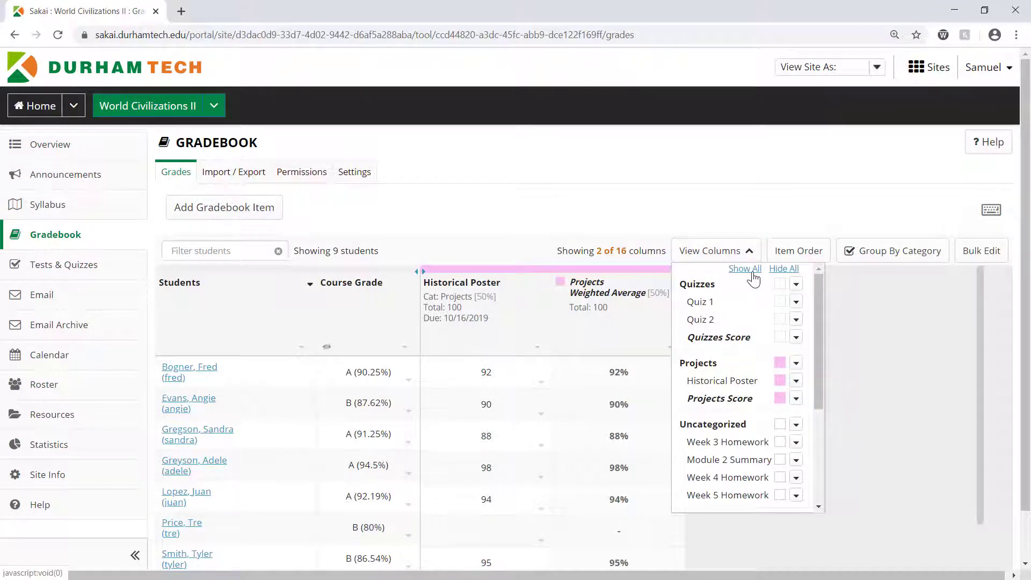
{"action": "left_click", "coordinate": [709, 220]}
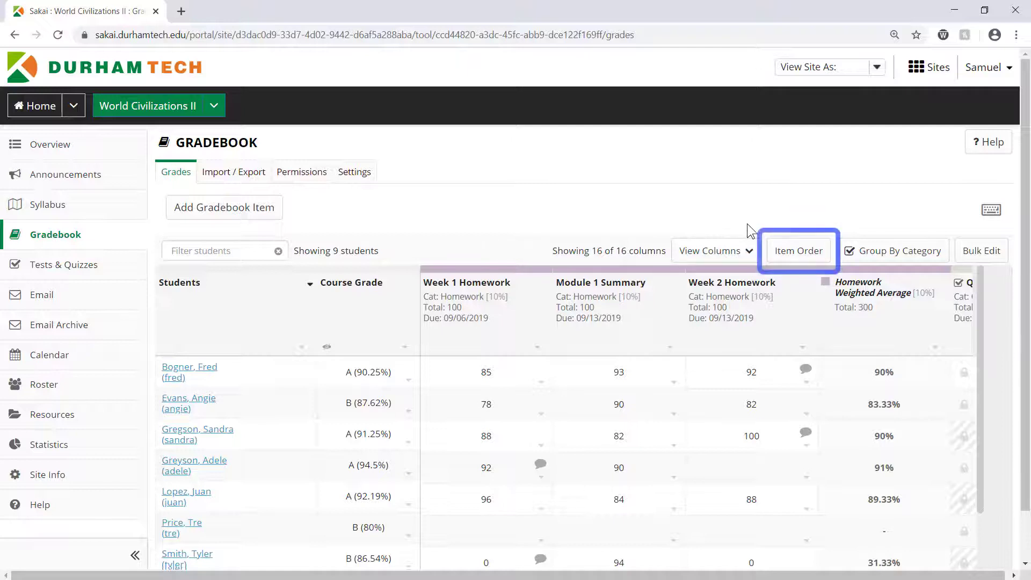
Move Module 1 Summary below Week 2 Homework in the Homework category and update the categorized sort order
{"action": "left_click", "coordinate": [792, 262]}
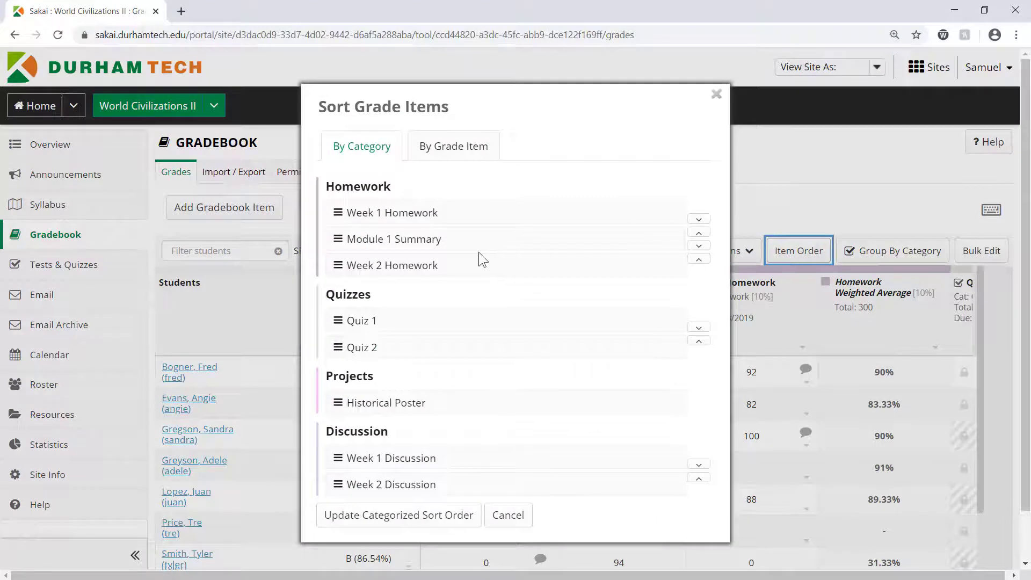
{"action": "left_click_drag", "start_coordinate": [336, 235], "coordinate": [331, 265]}
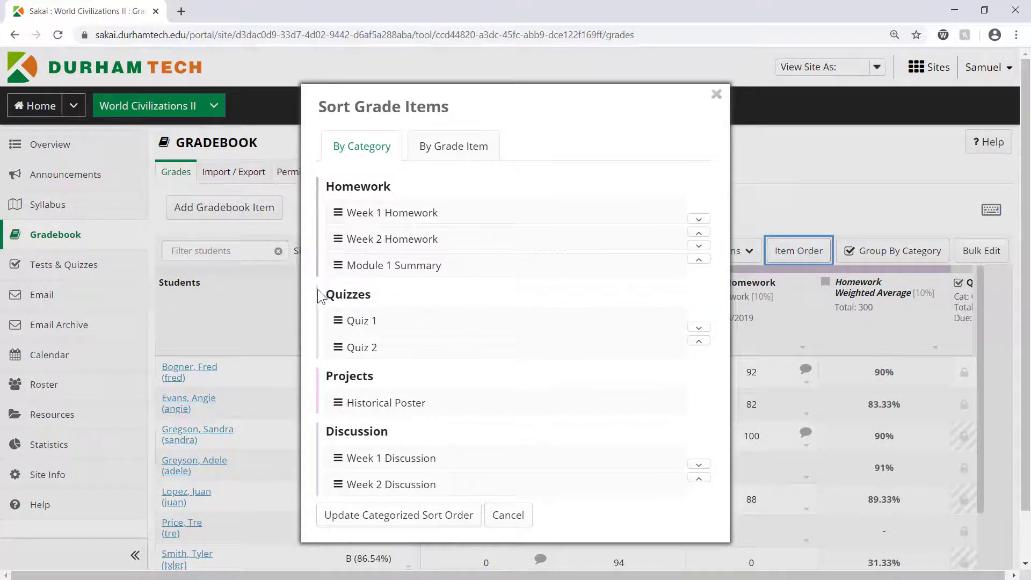
{"action": "left_click", "coordinate": [331, 516]}
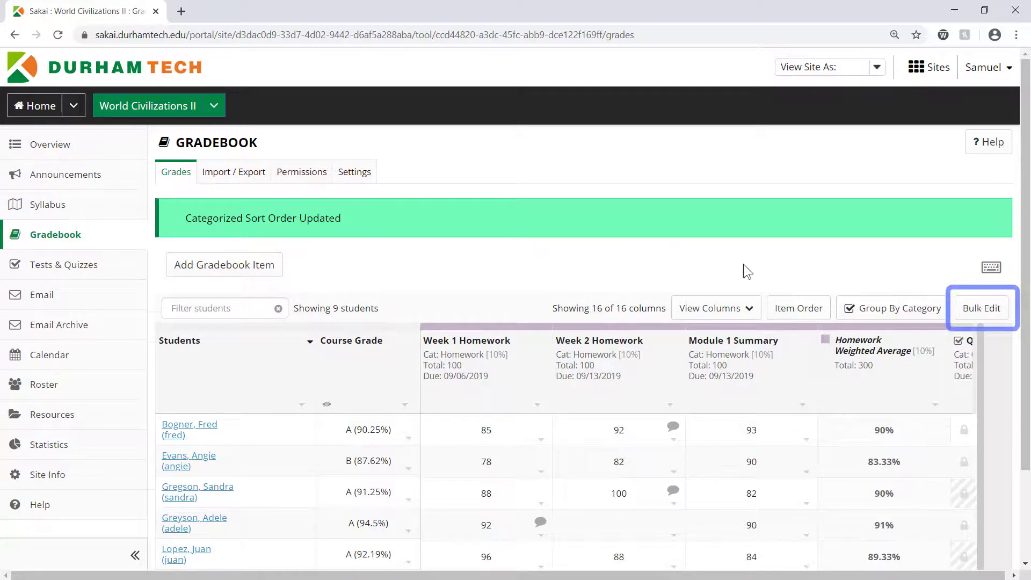
Bulk edit the gradebook items so Module 2 Summary, Week 4 Homework and Week 5 Homework are not released to students, and save
{"action": "left_click", "coordinate": [980, 320]}
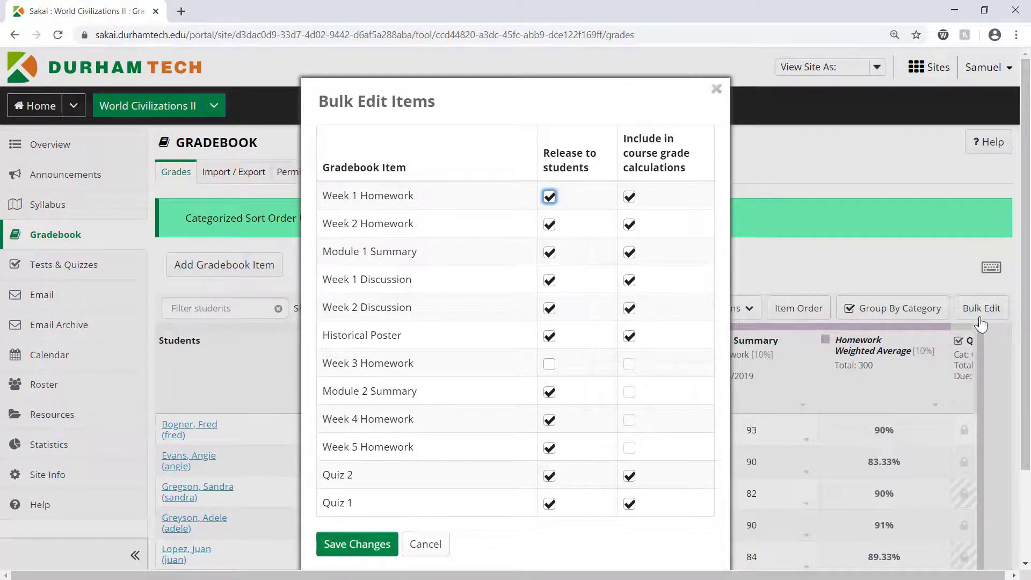
{"action": "left_click", "coordinate": [550, 392]}
{"action": "left_click", "coordinate": [550, 421]}
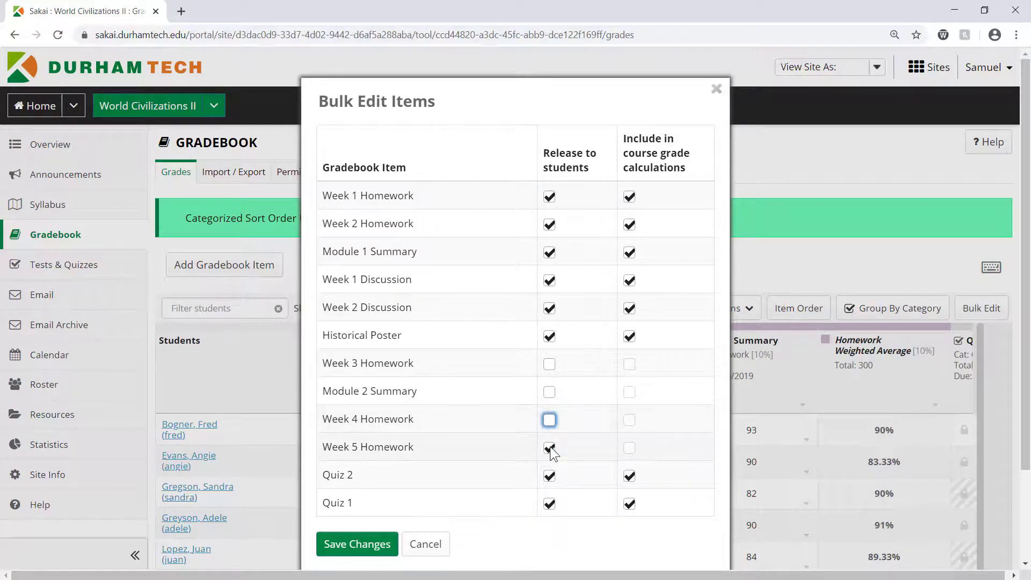
{"action": "left_click", "coordinate": [549, 448]}
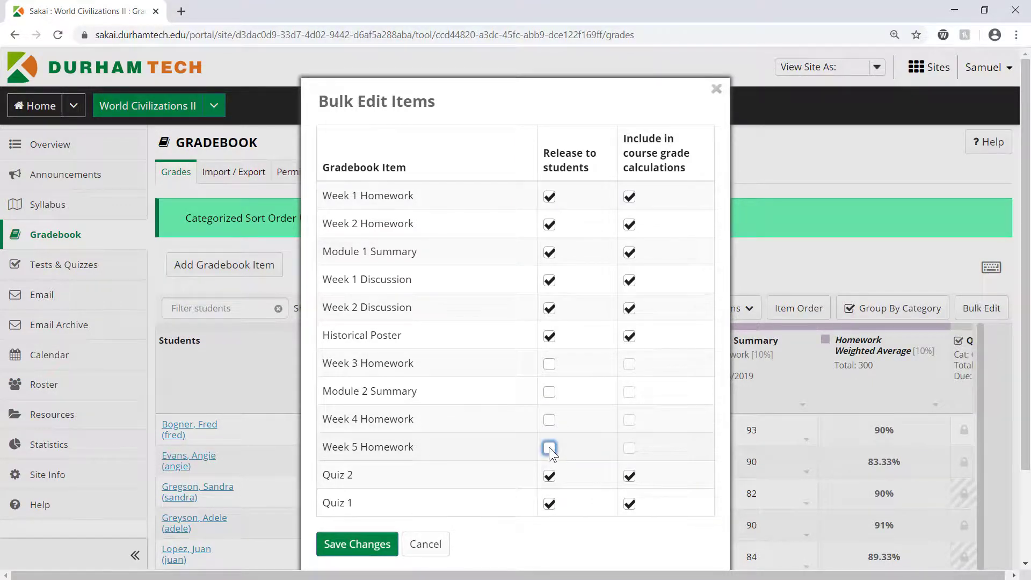
{"action": "left_click", "coordinate": [365, 557]}
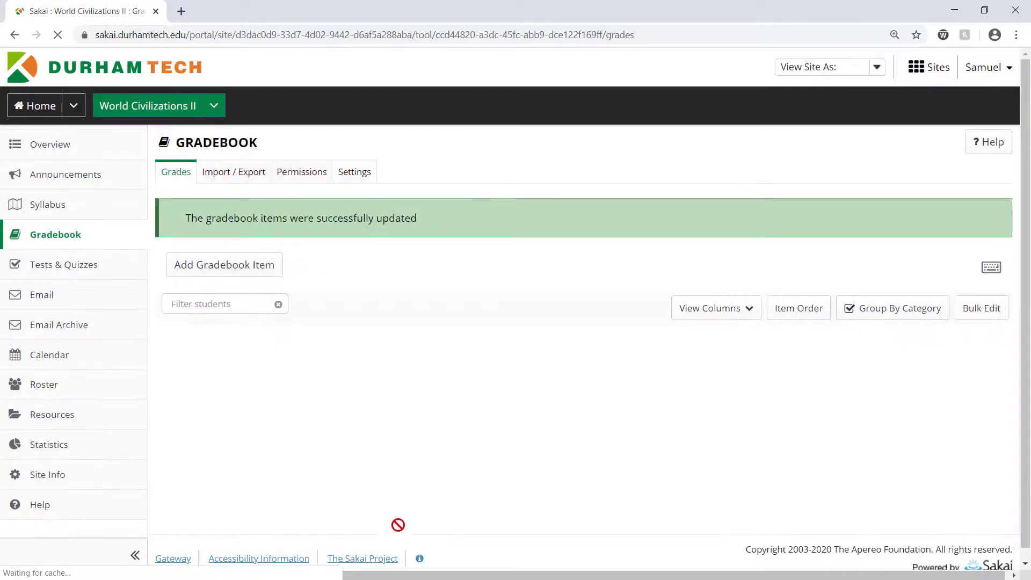